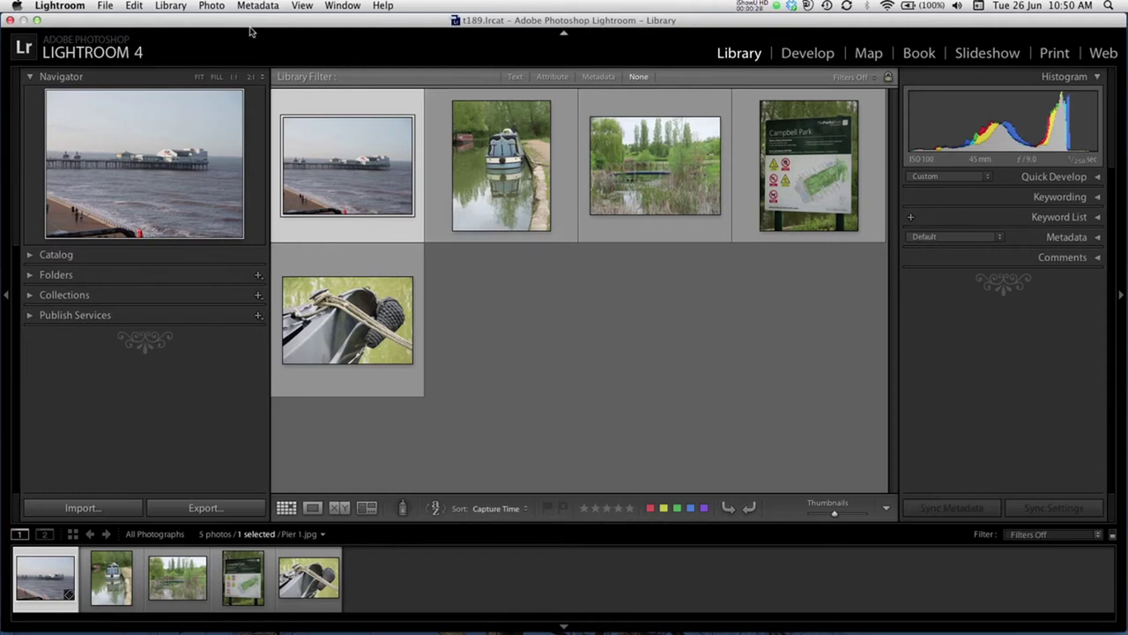
- Browse the Photo menu, then expand the Catalog, Folders, Smart Collections and Publish Services panels
left_click(216, 5)
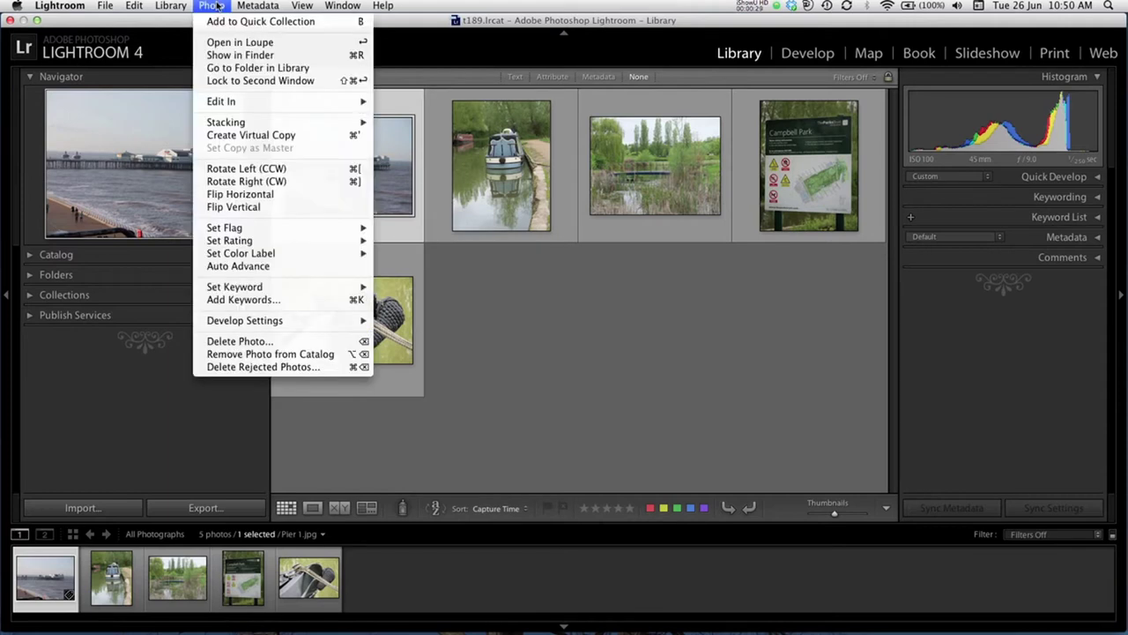
left_click(498, 316)
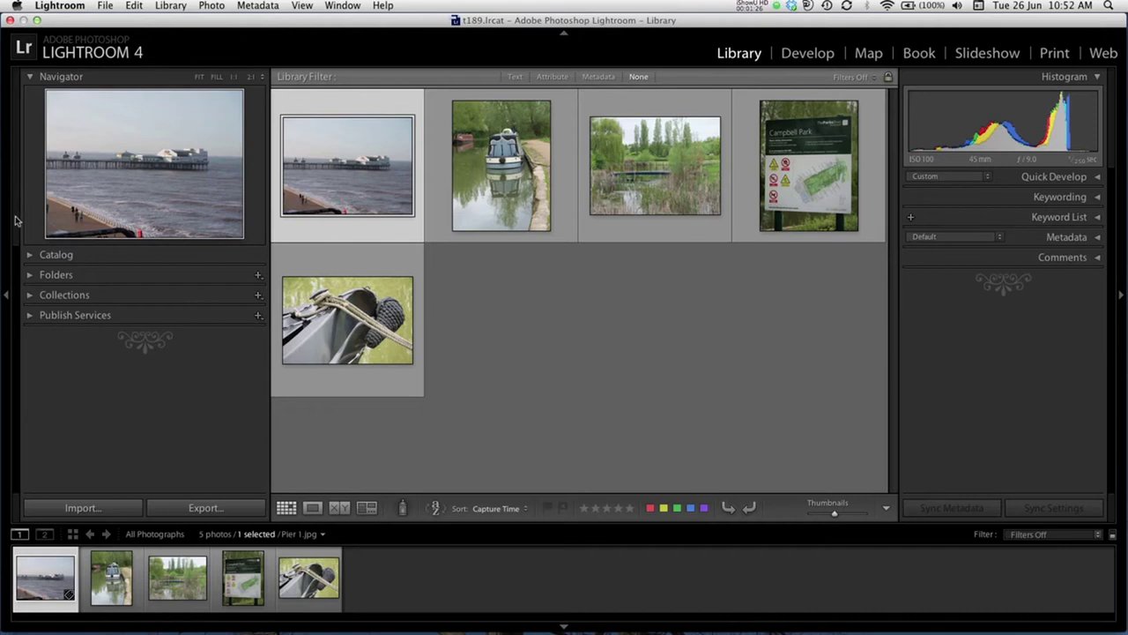
left_click(29, 255)
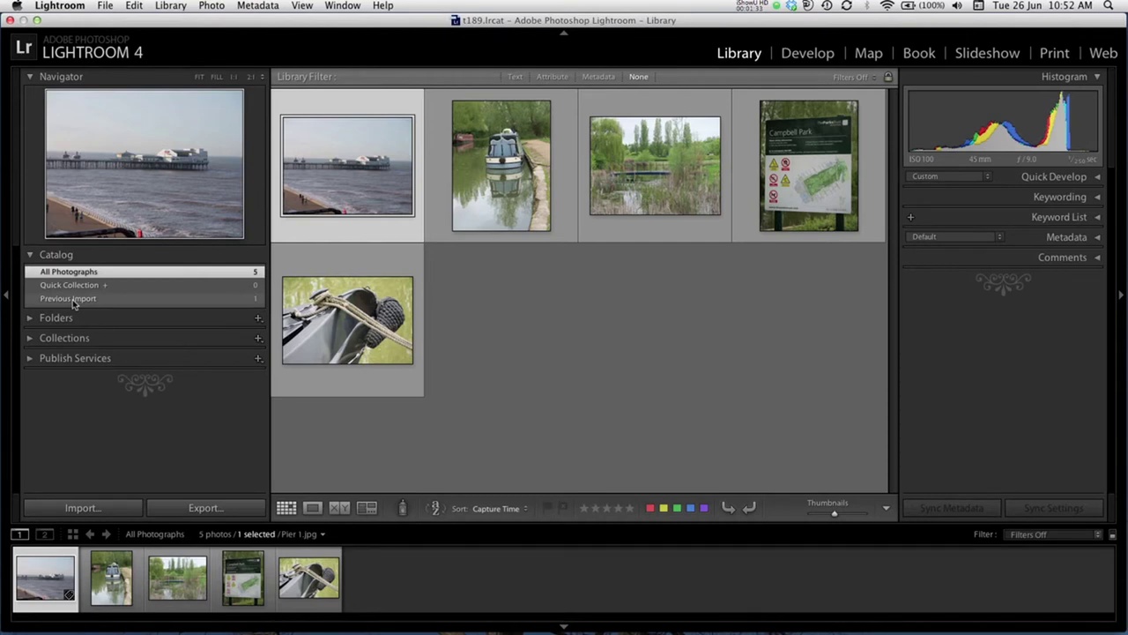
left_click(30, 256)
left_click(30, 275)
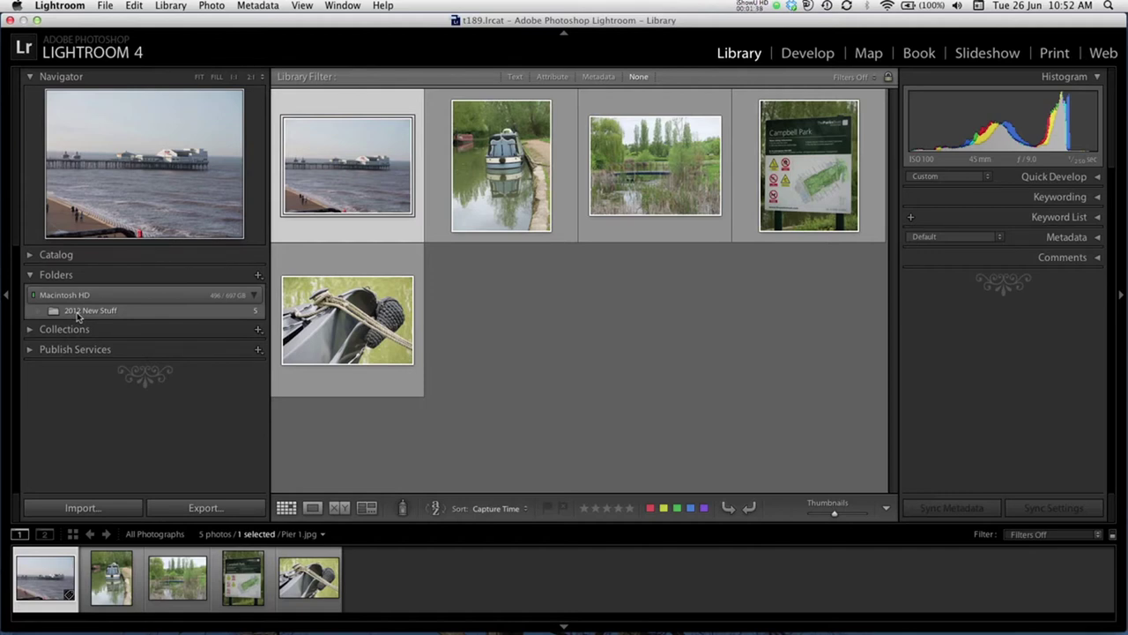
left_click(30, 275)
left_click(30, 295)
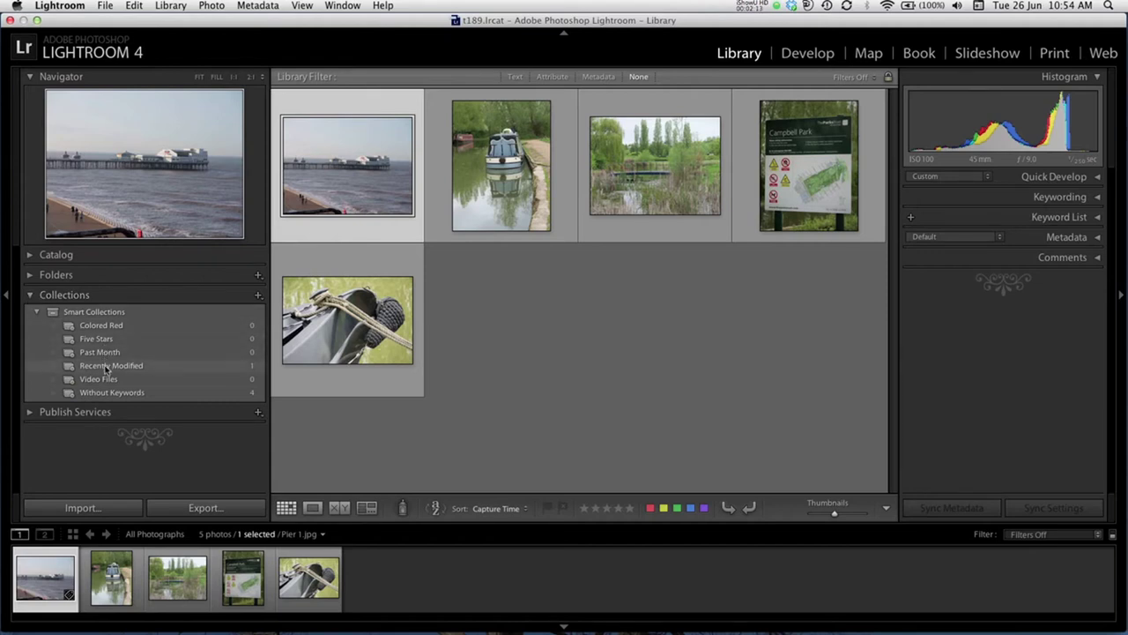
left_click(31, 414)
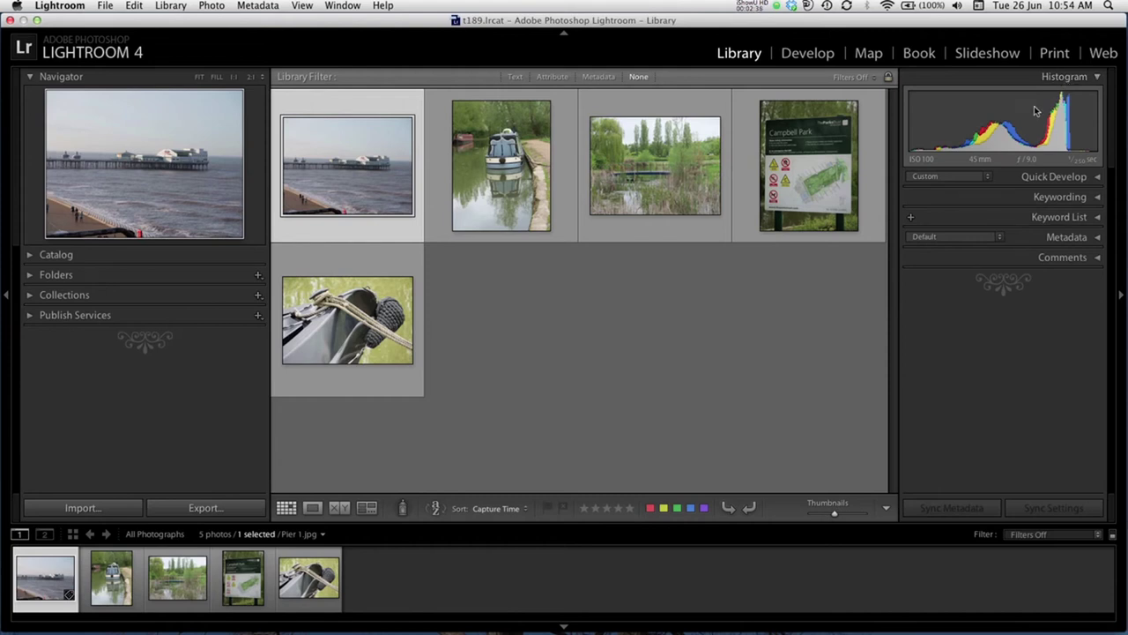
- Expand and collapse the Quick Develop, Metadata and Comments panels for the pier photo
left_click(1098, 178)
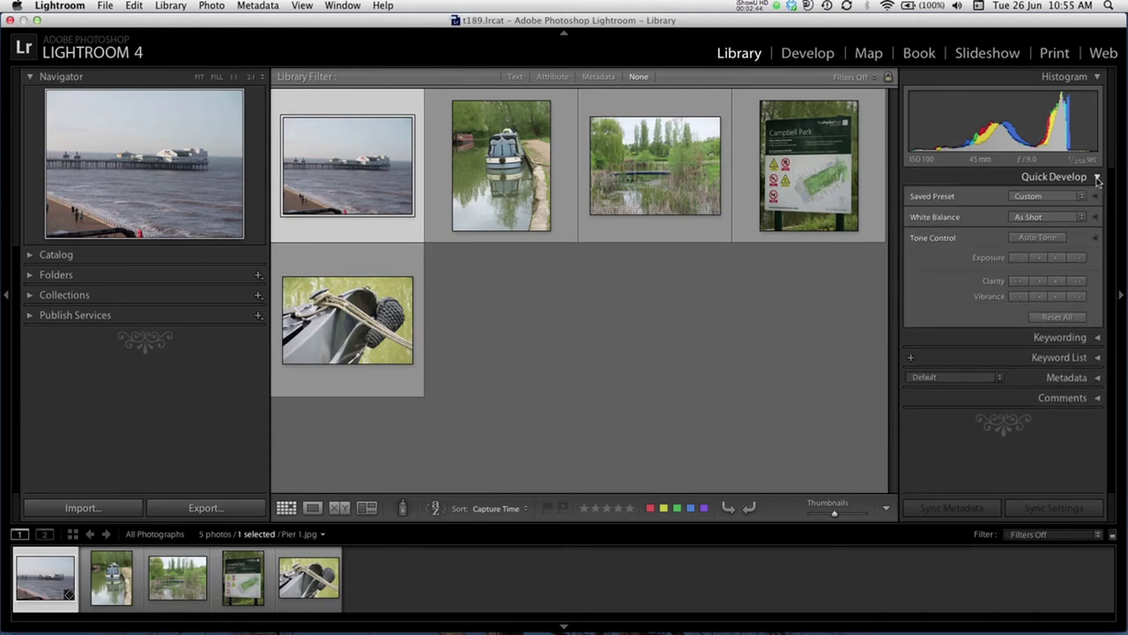
left_click(1097, 178)
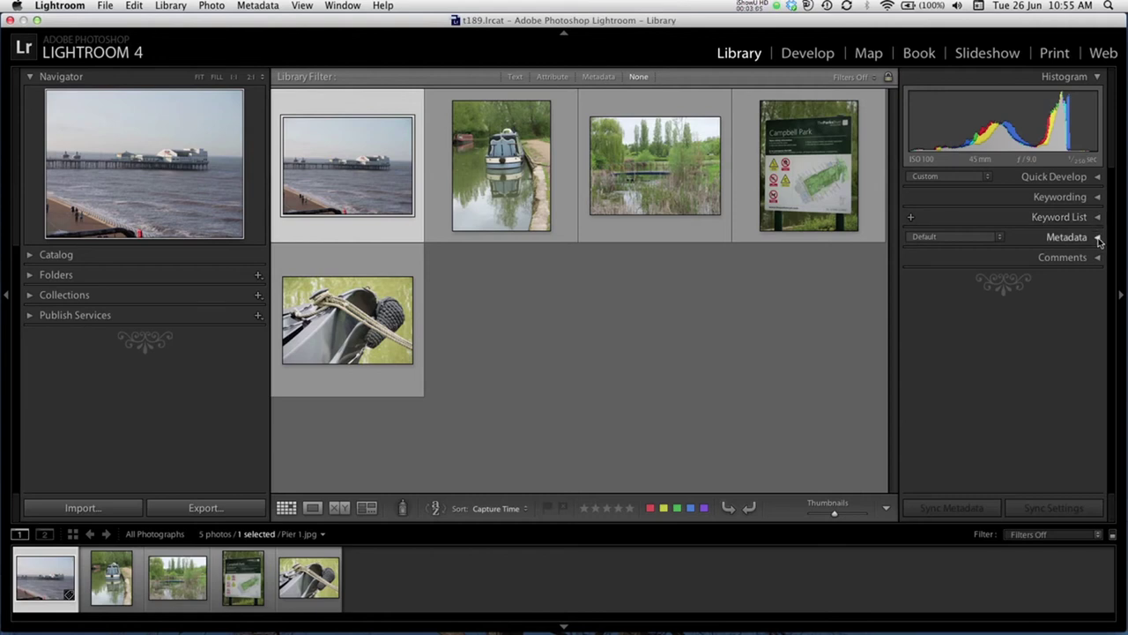
left_click(1097, 237)
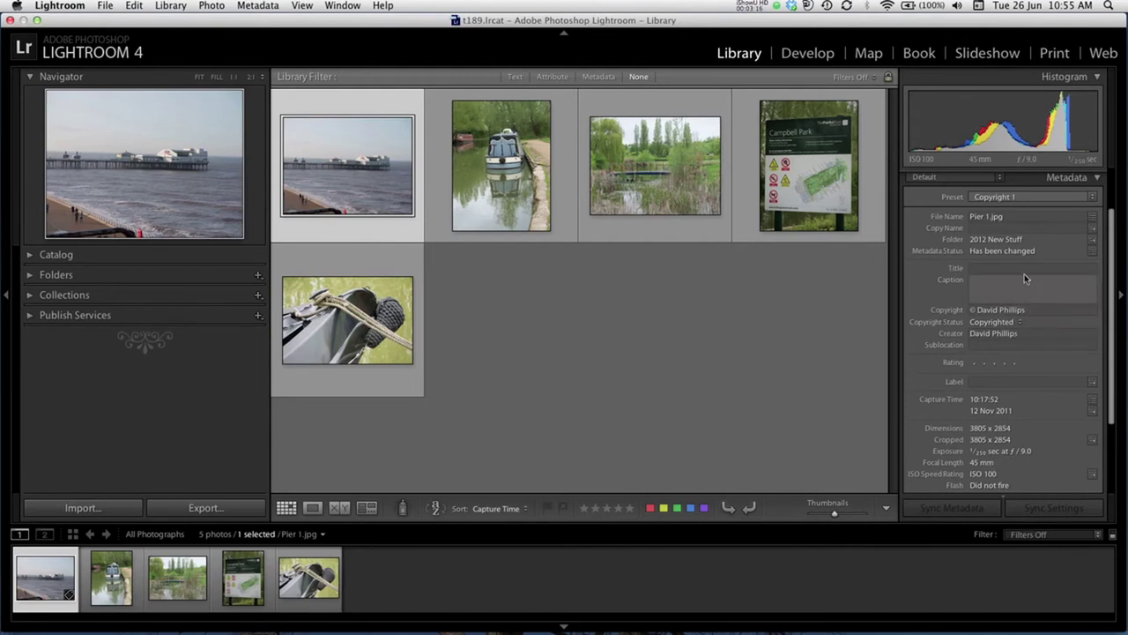
left_click(1098, 179)
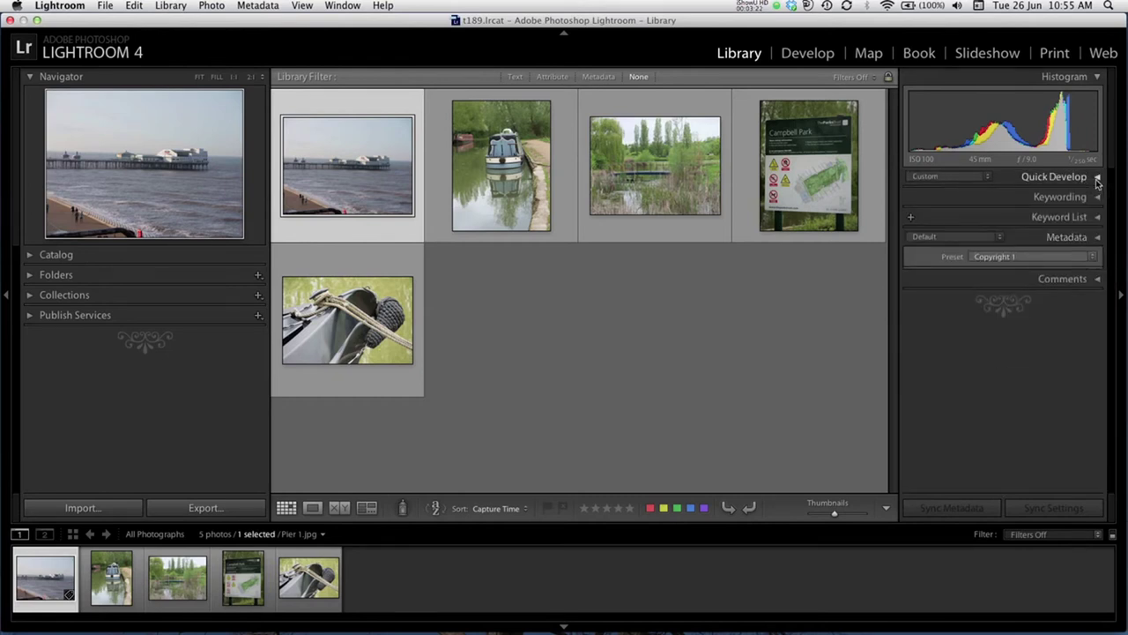
left_click(1097, 257)
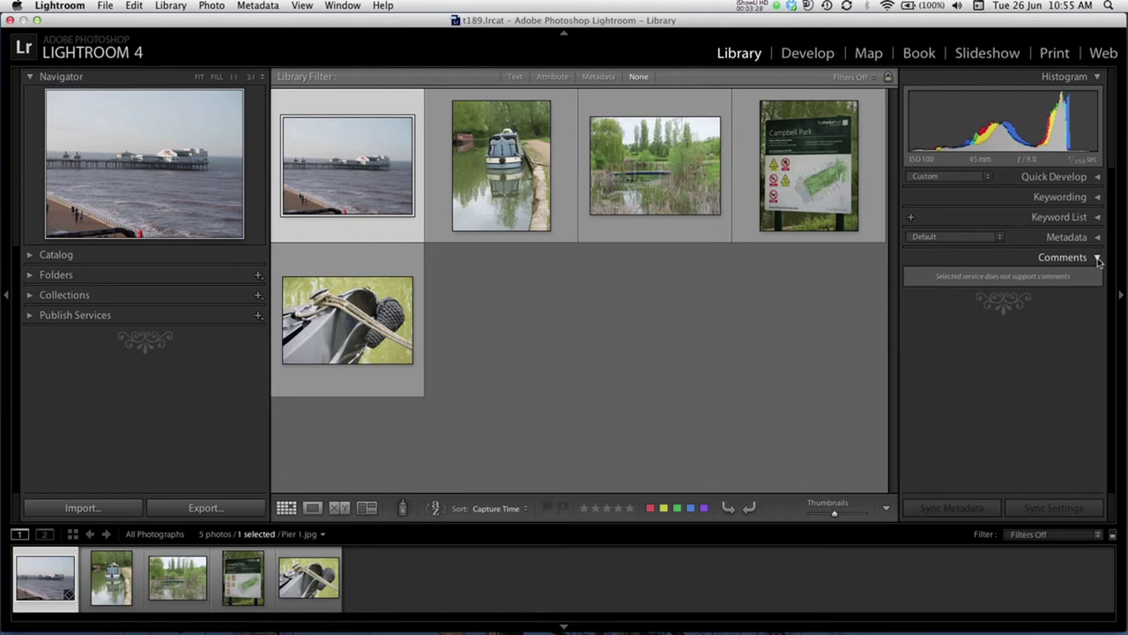
left_click(1098, 258)
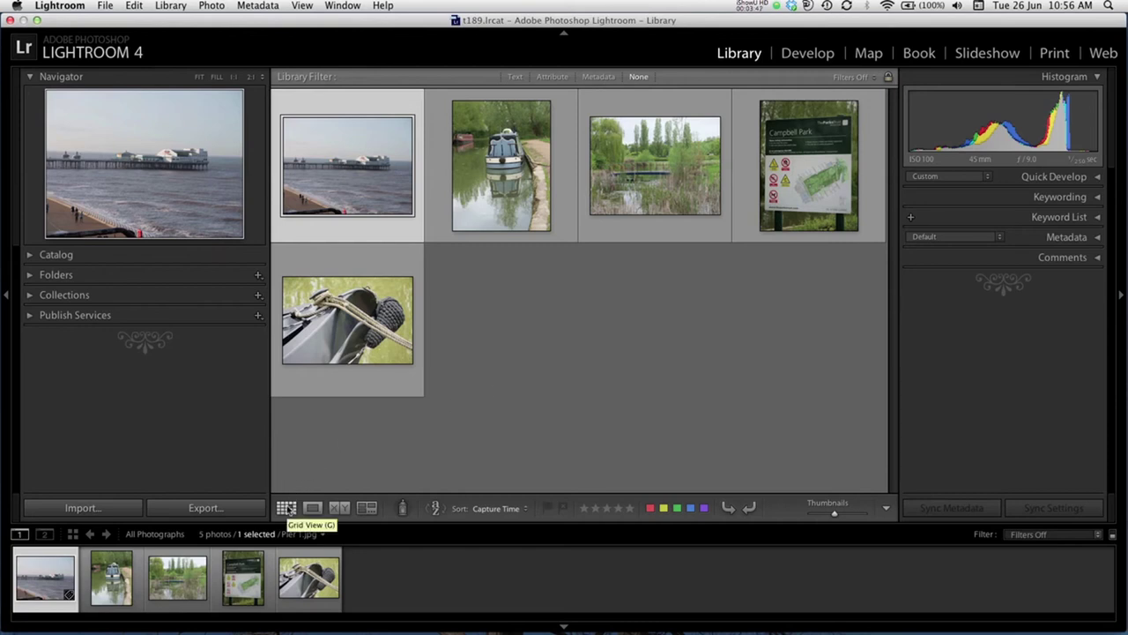
- View the pier photo in Loupe, return to Grid, then switch to Develop
left_click(313, 509)
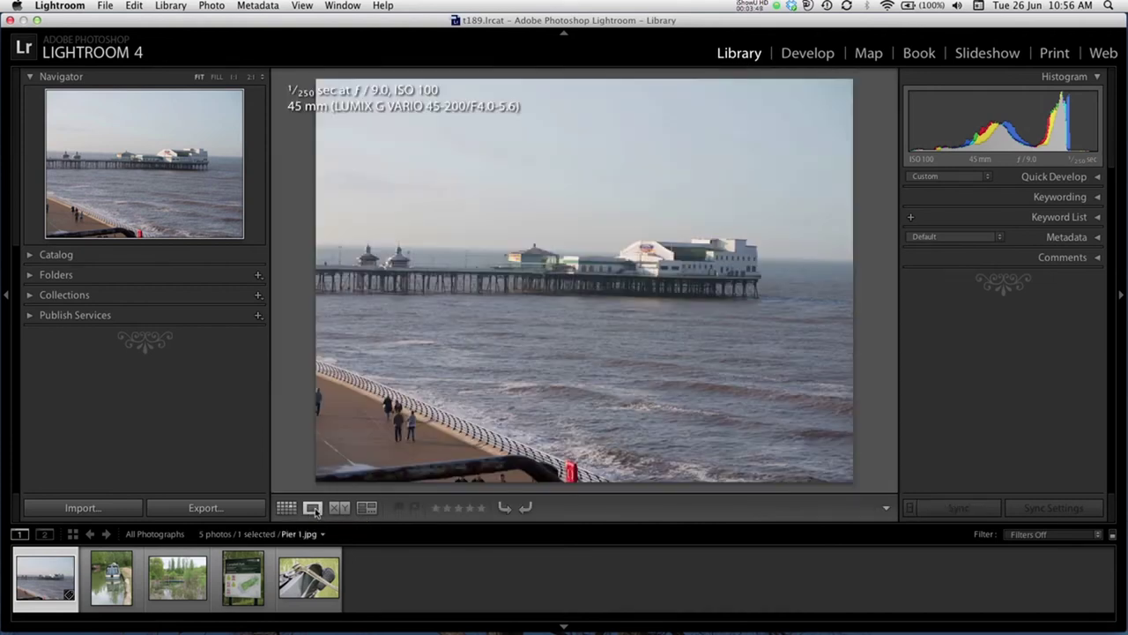
left_click(286, 508)
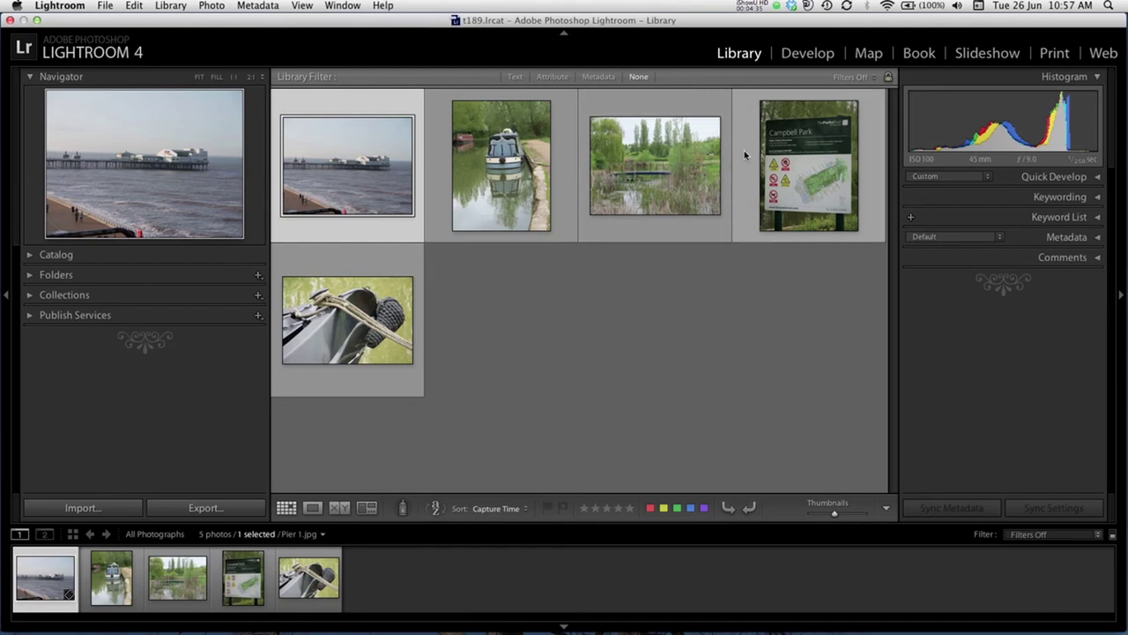
left_click(800, 55)
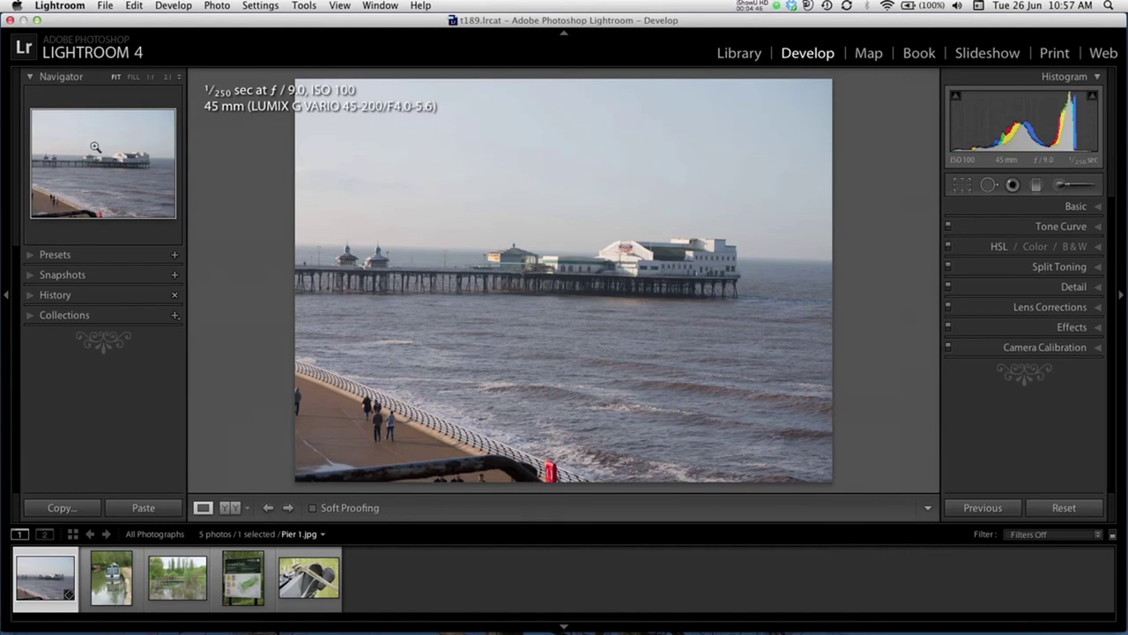
left_click(31, 255)
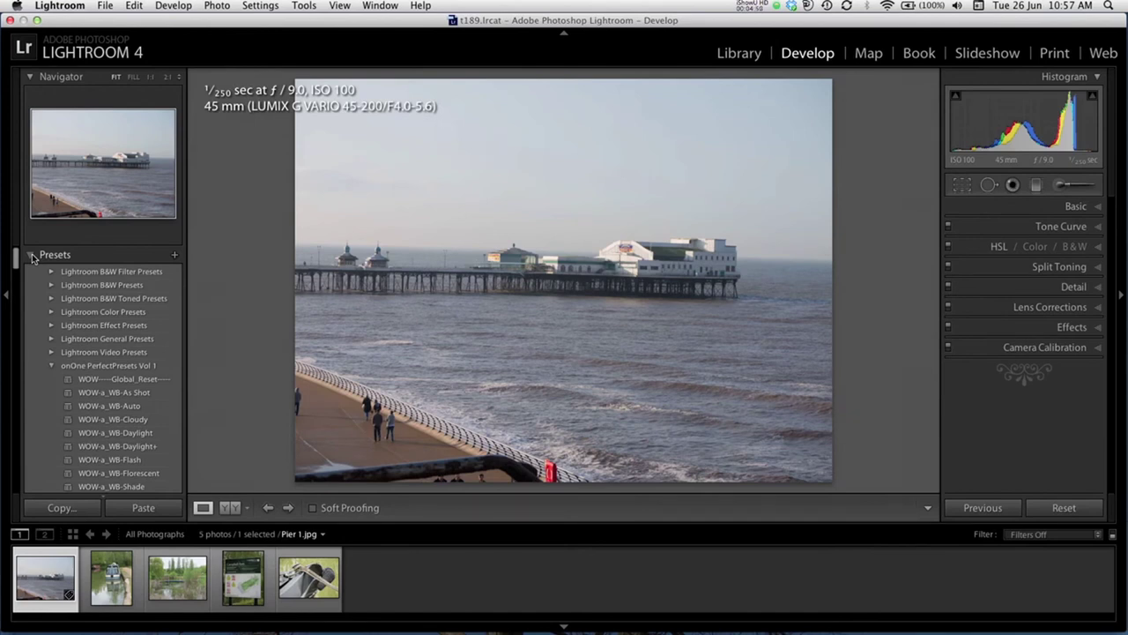
left_click(32, 256)
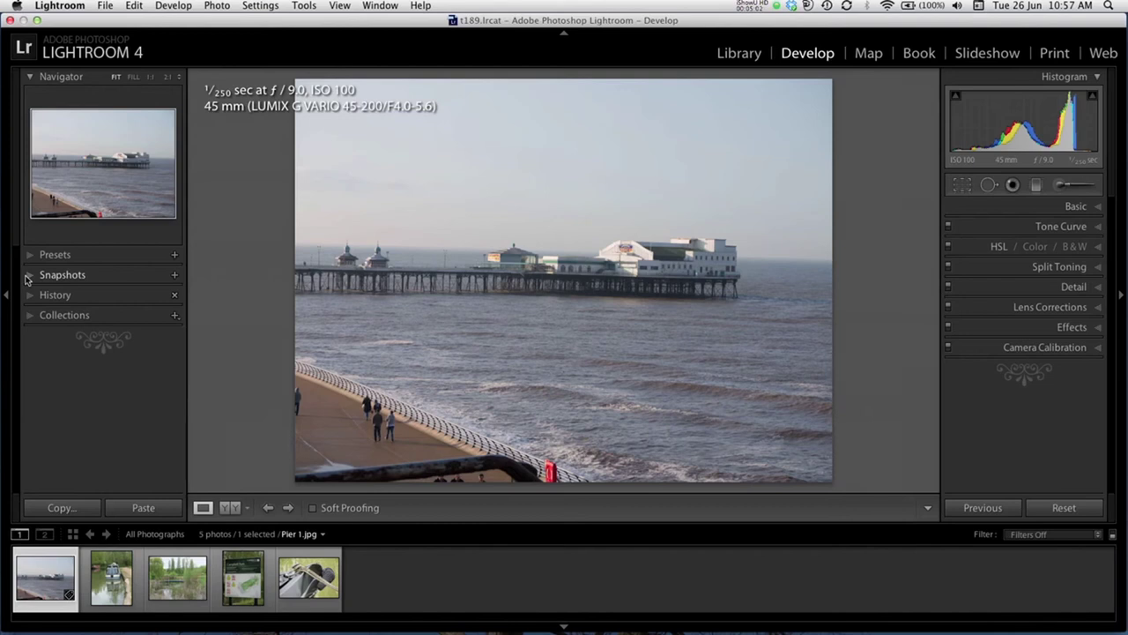
left_click(30, 294)
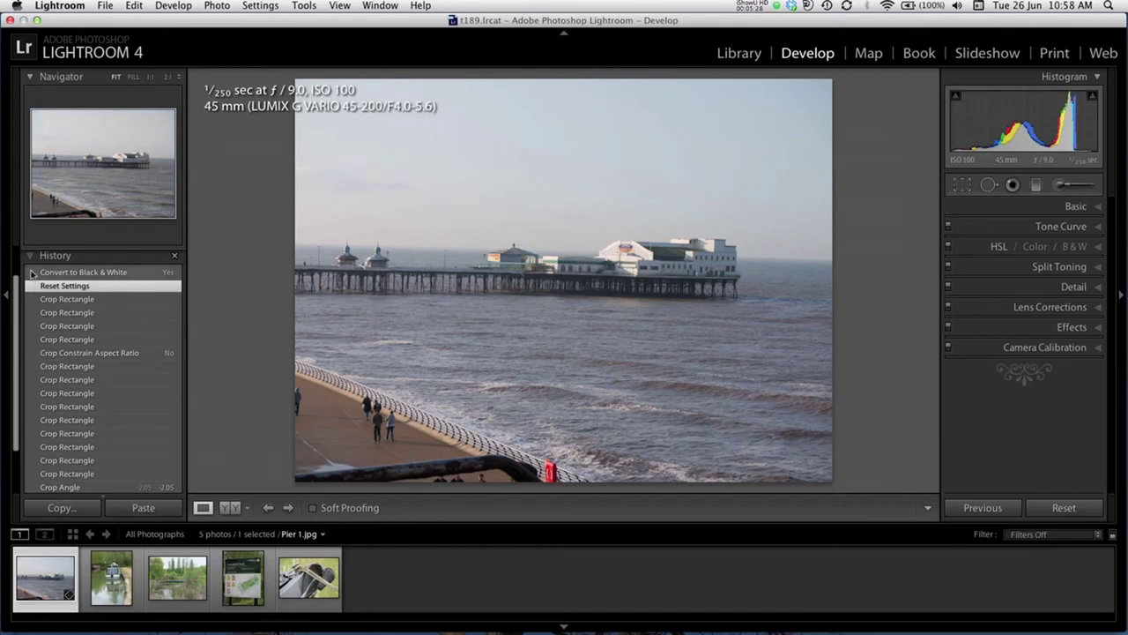
left_click(30, 256)
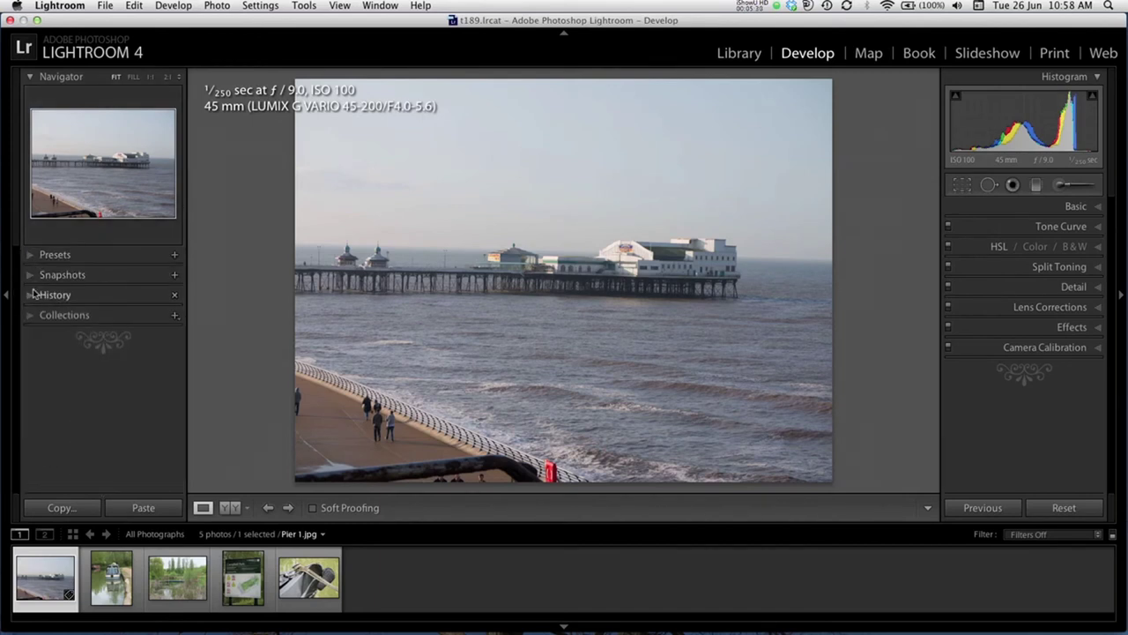
left_click(30, 315)
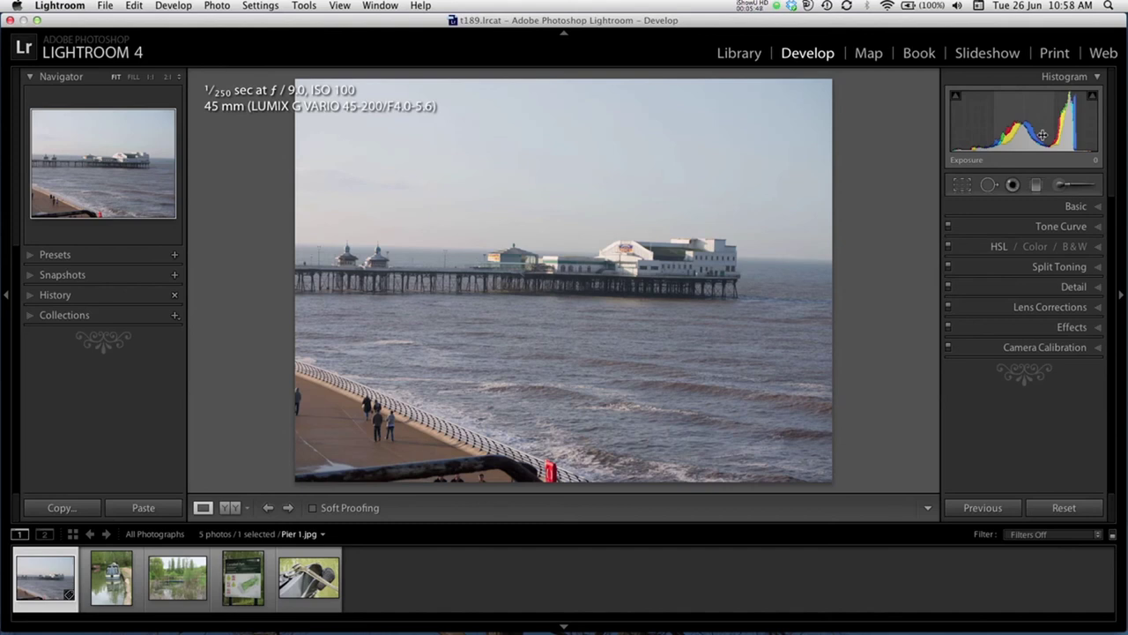
left_click(963, 186)
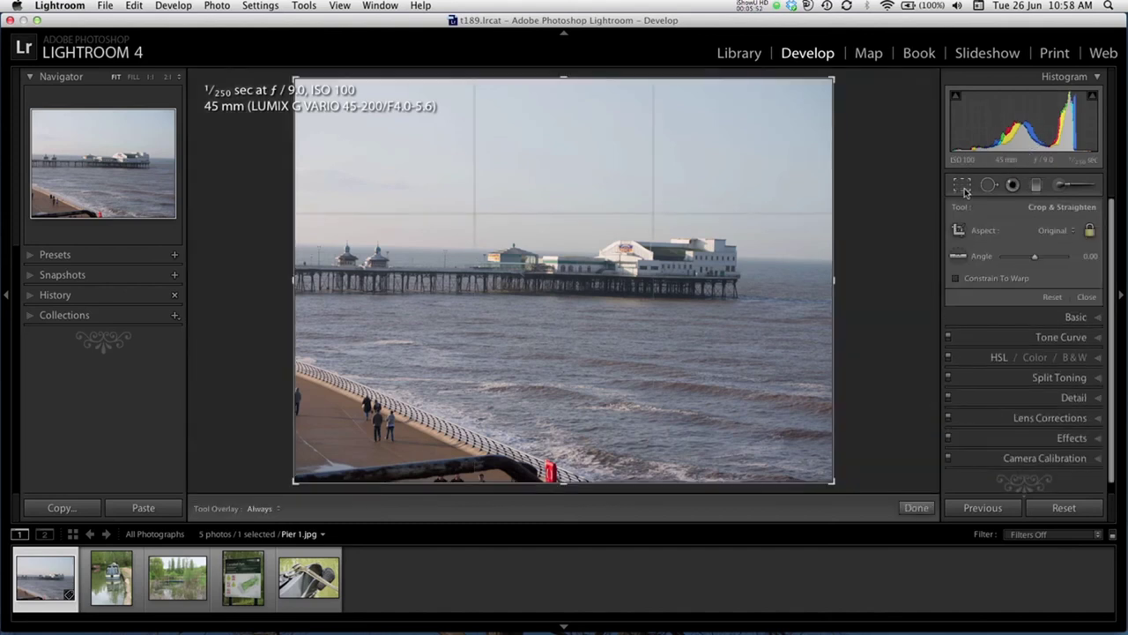
left_click(962, 186)
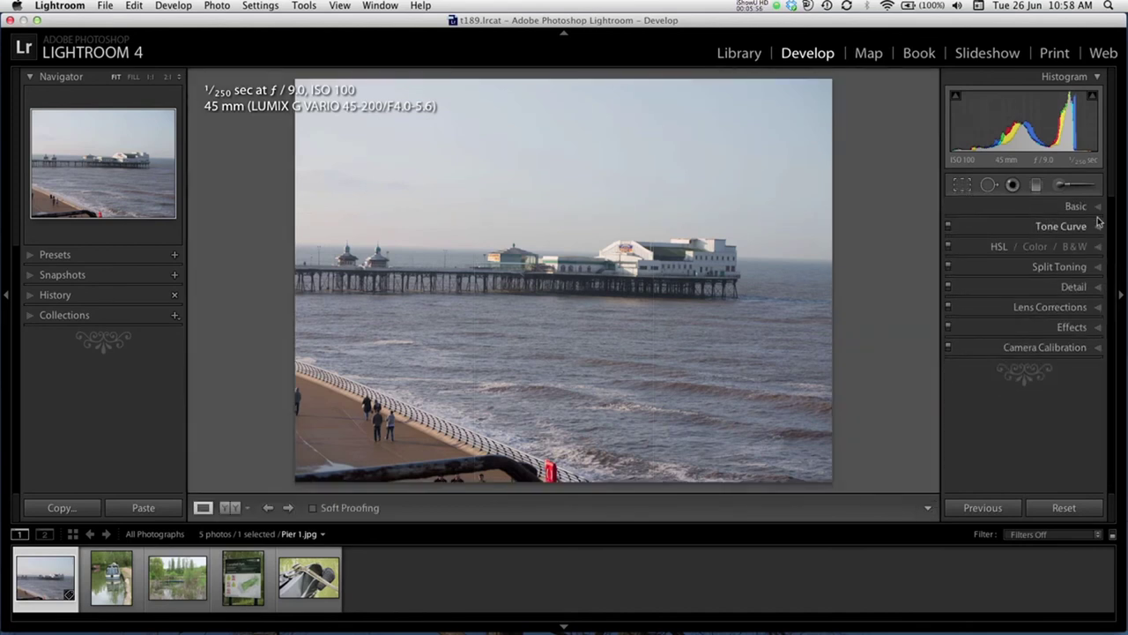
left_click(1099, 208)
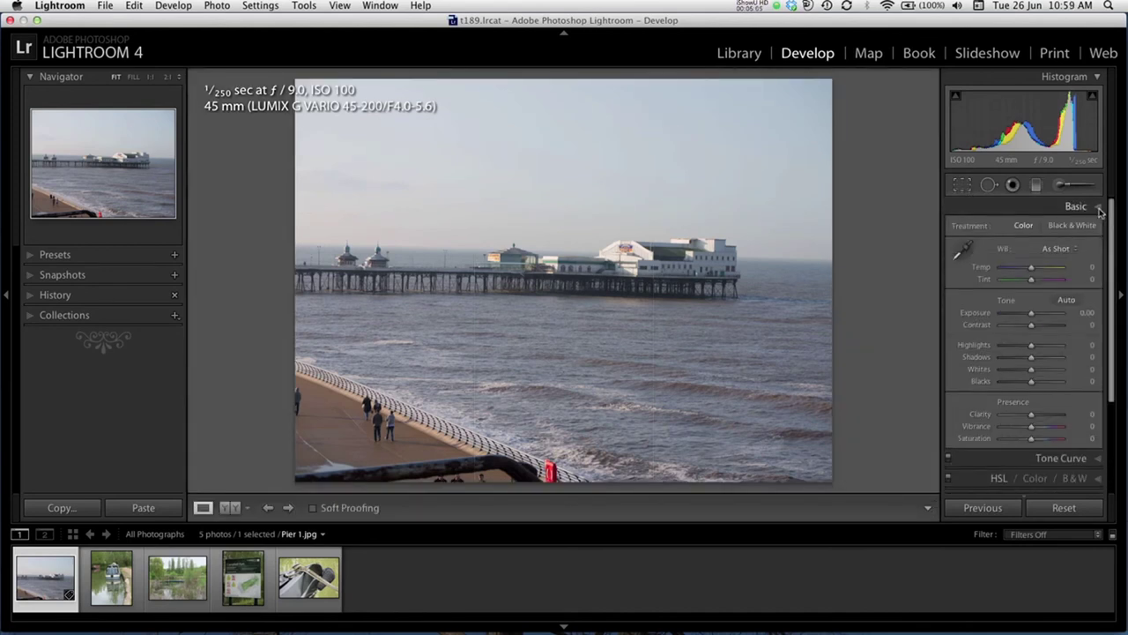
left_click(1098, 208)
left_click(1098, 228)
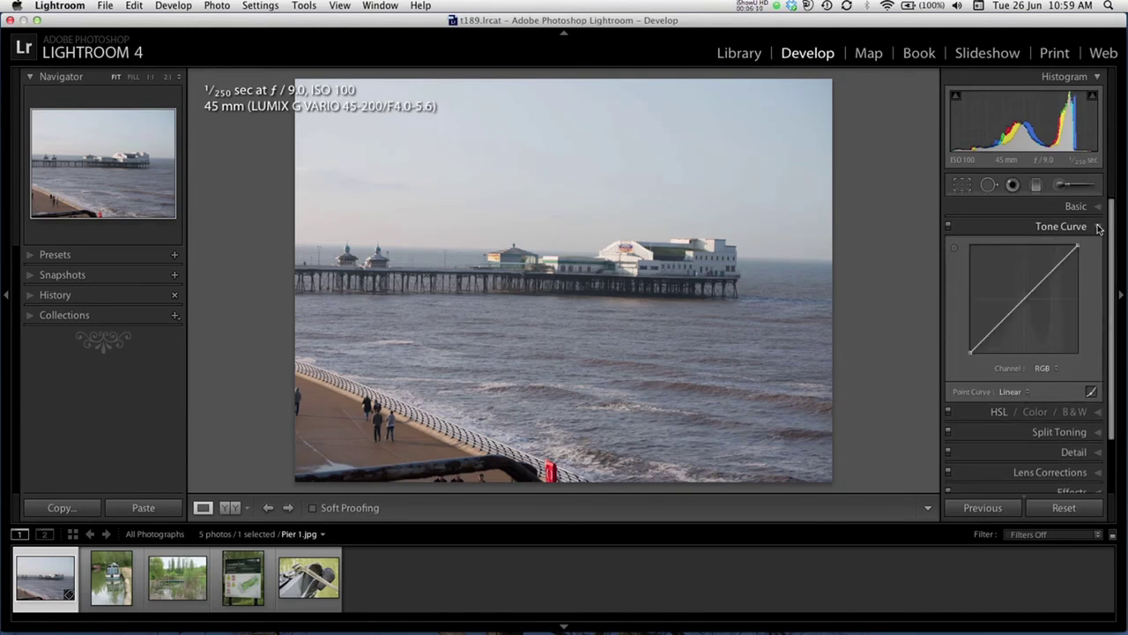
left_click(1099, 227)
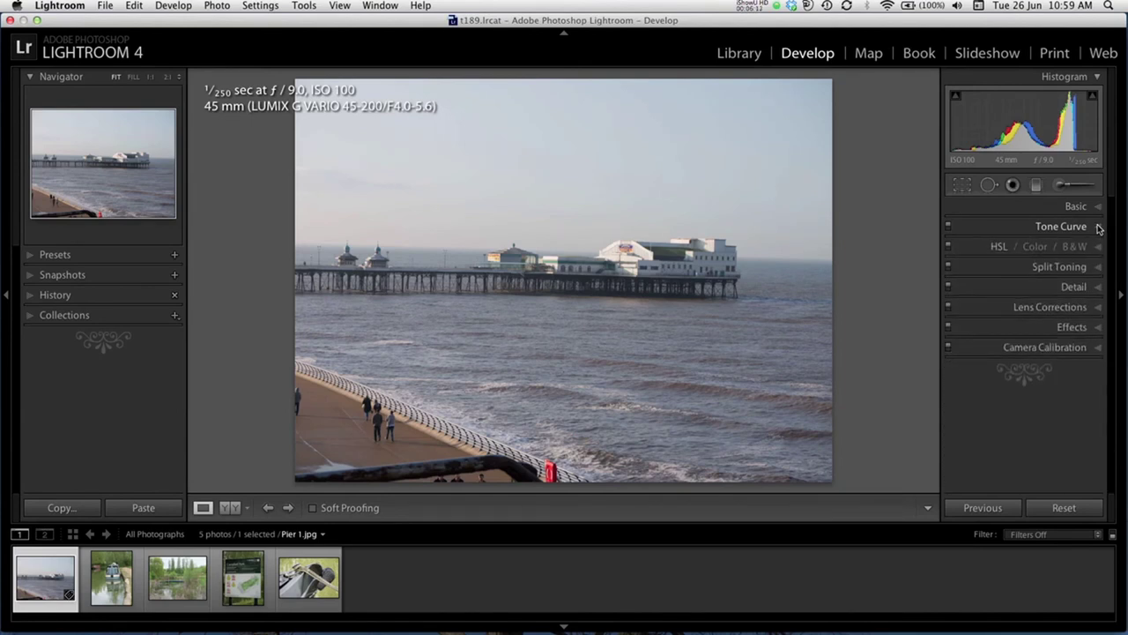
left_click(1098, 247)
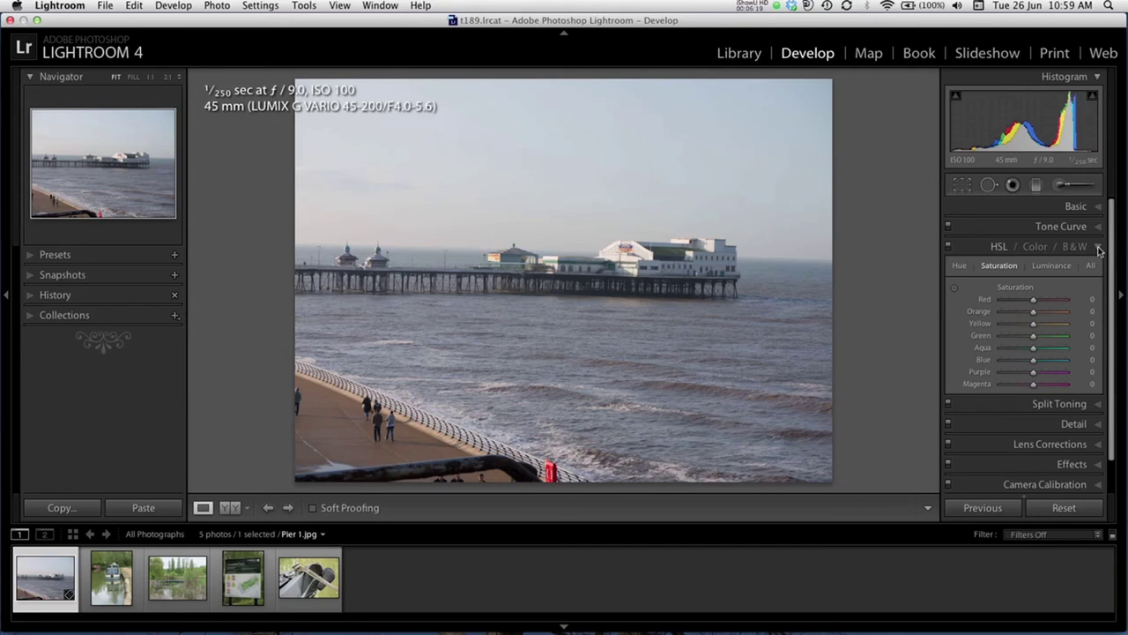
left_click(1099, 248)
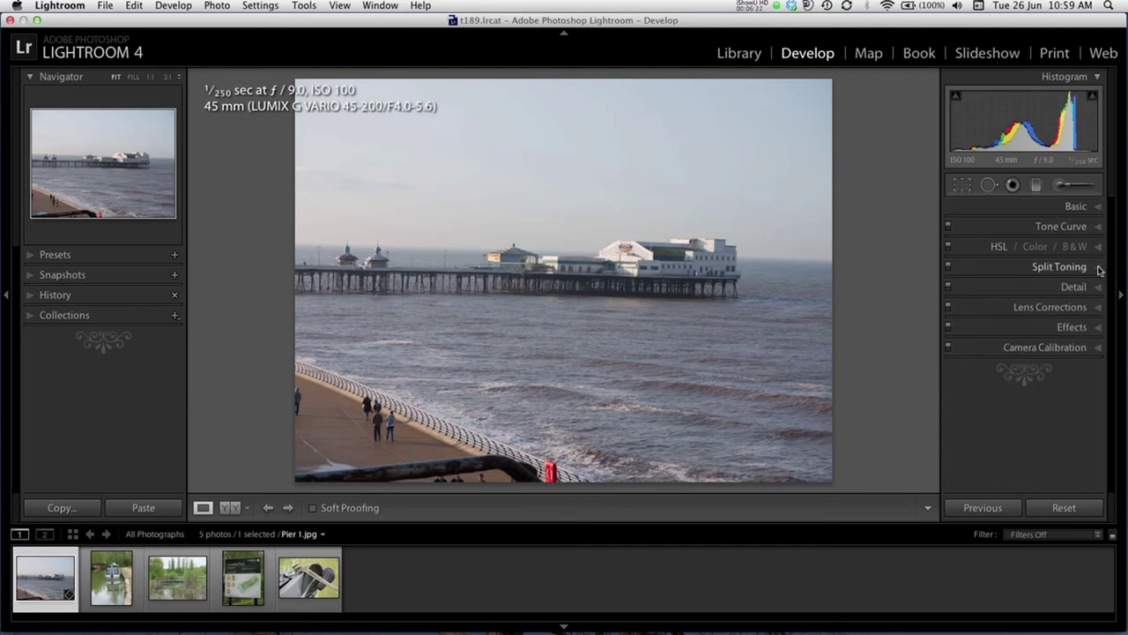
left_click(1098, 267)
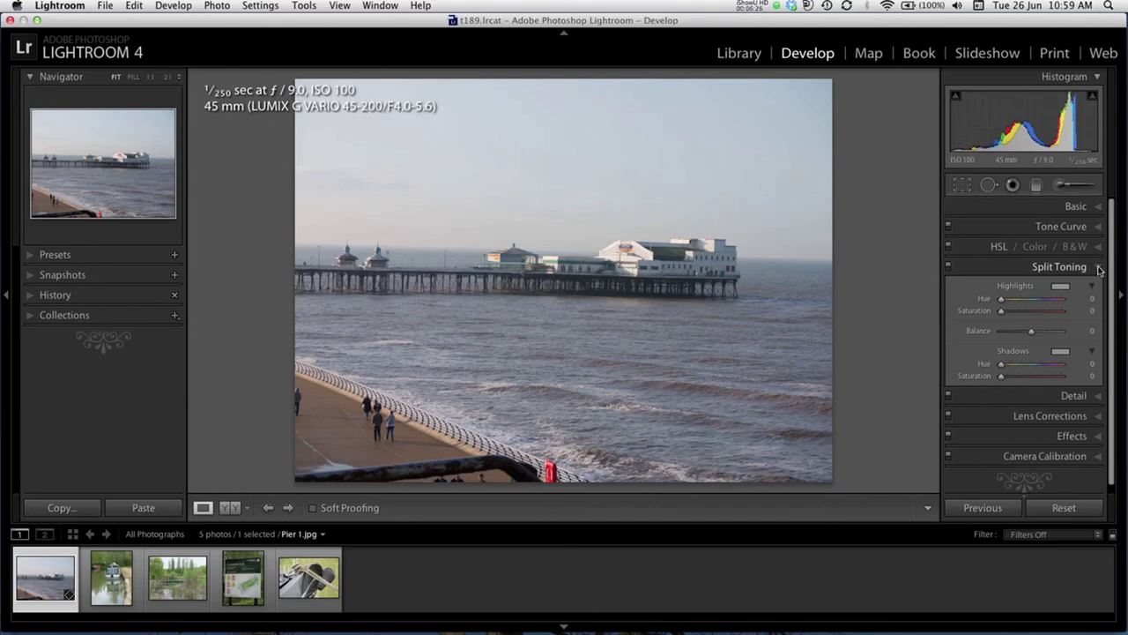
left_click(1098, 267)
left_click(1100, 287)
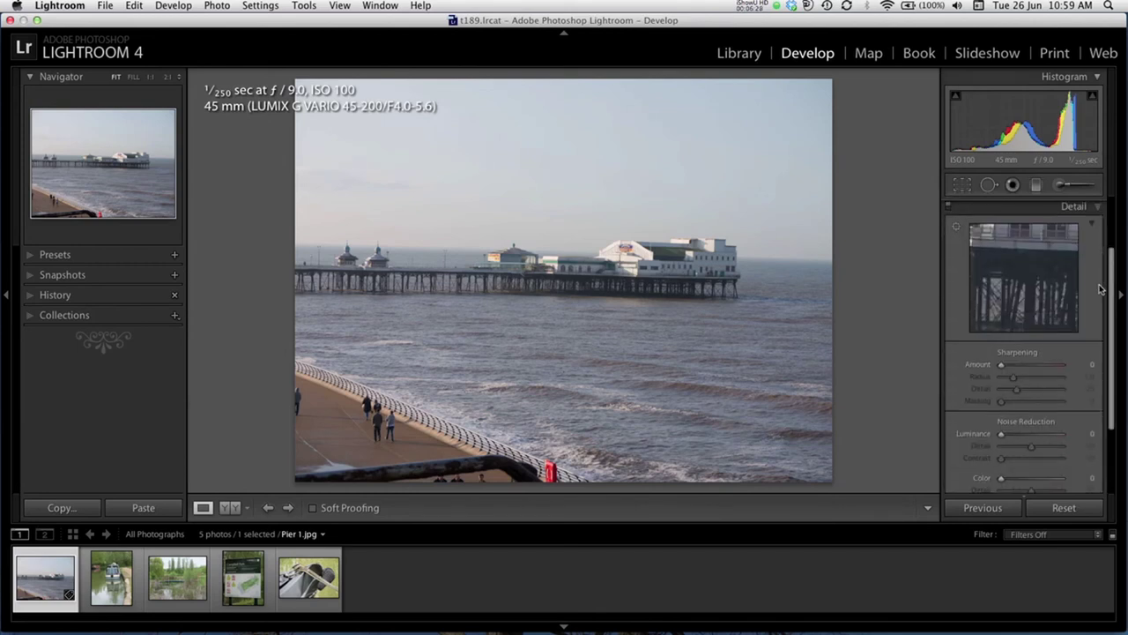
left_click(1098, 208)
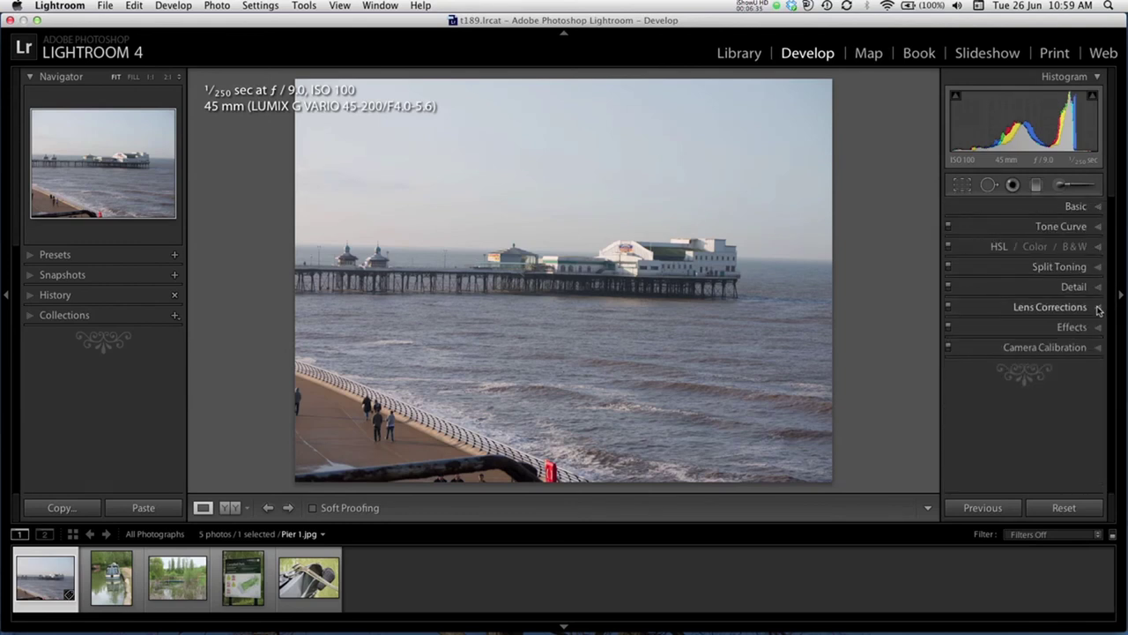
left_click(1099, 307)
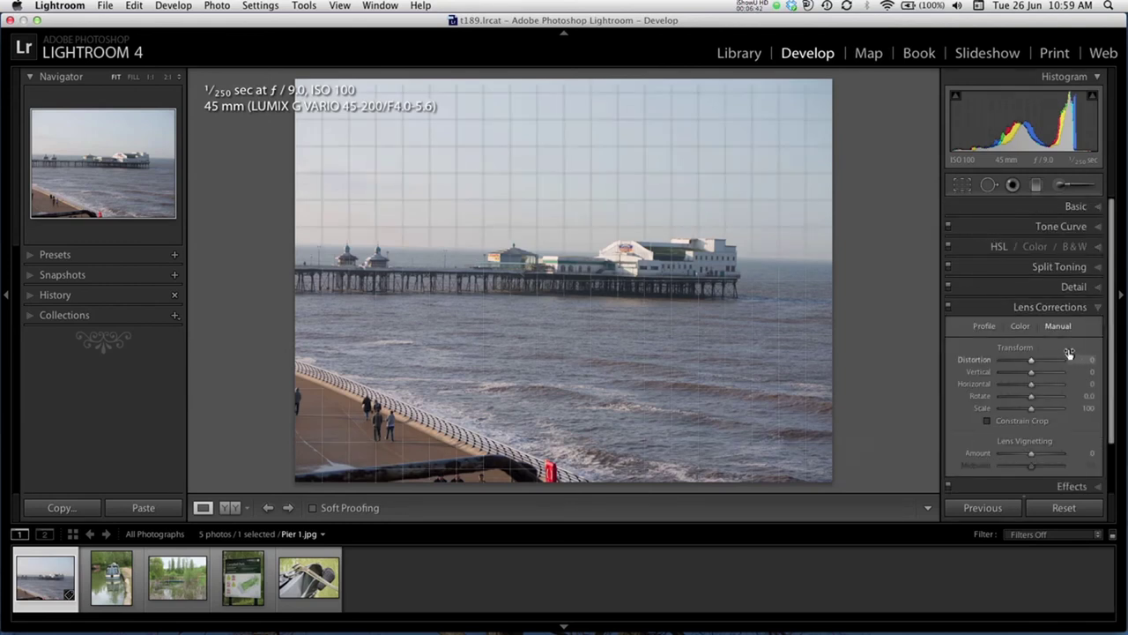
left_click(1020, 327)
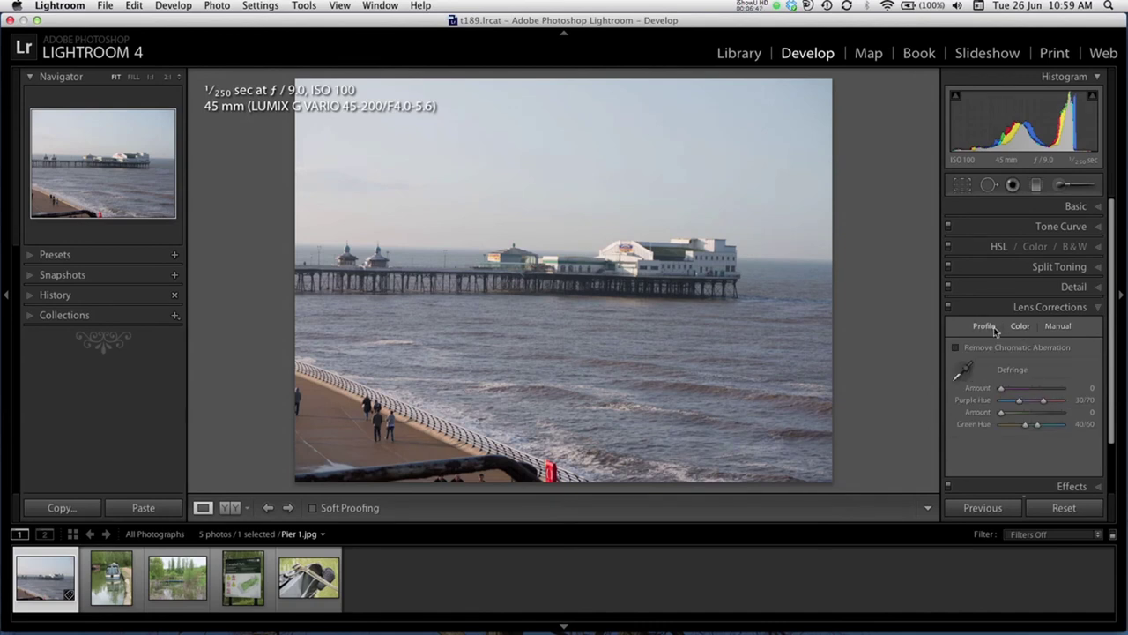
left_click(984, 326)
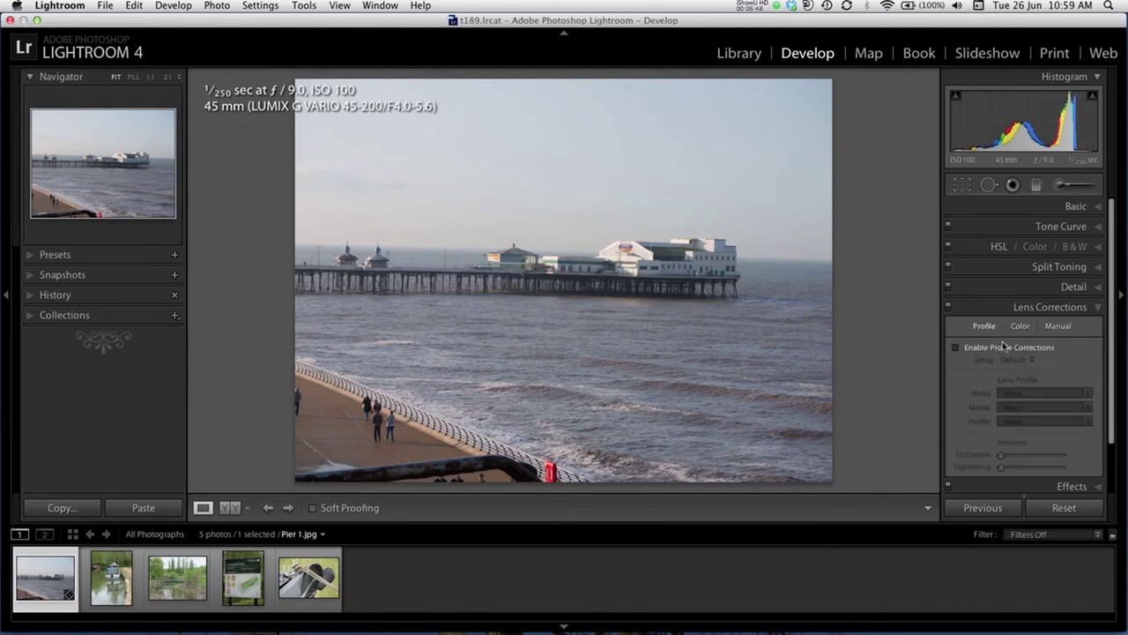
left_click(957, 348)
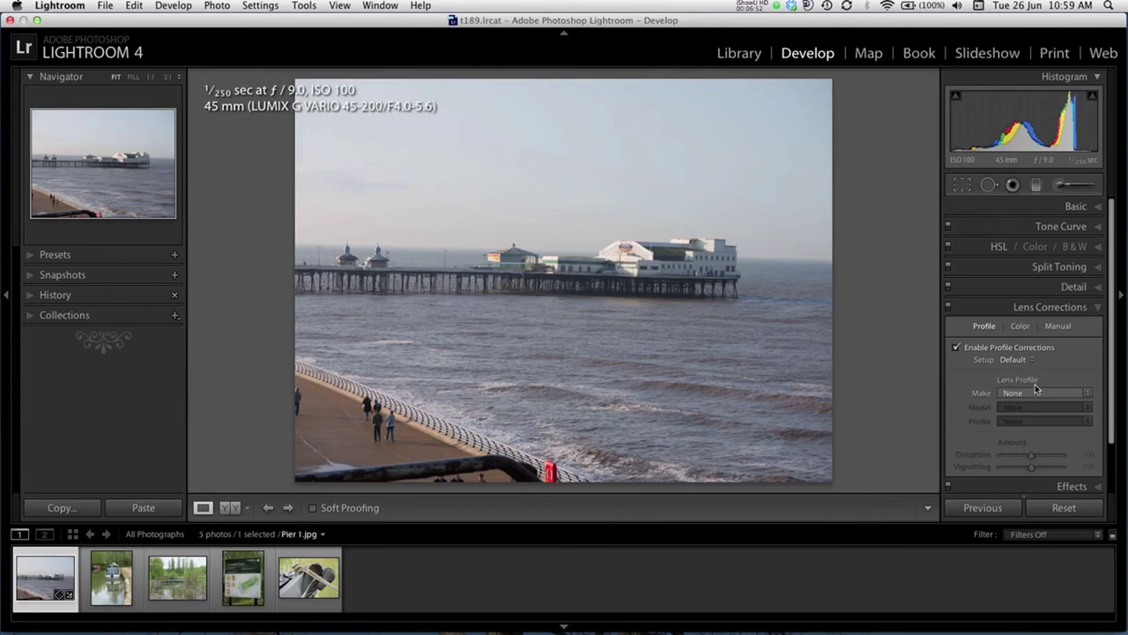
left_click(1040, 393)
left_click(1035, 422)
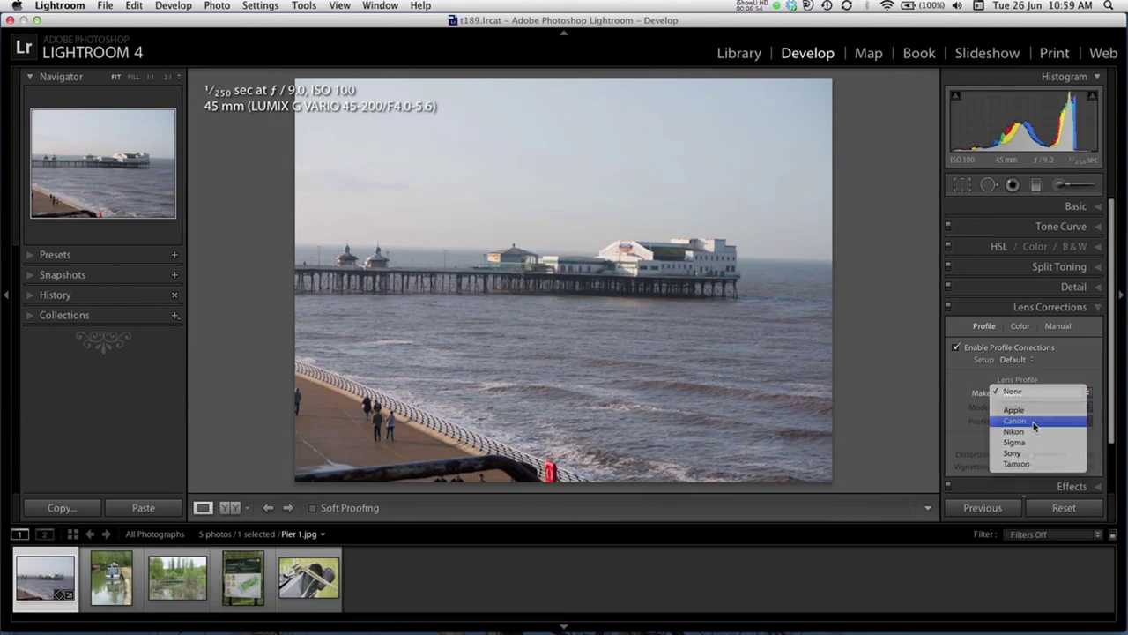
left_click(957, 348)
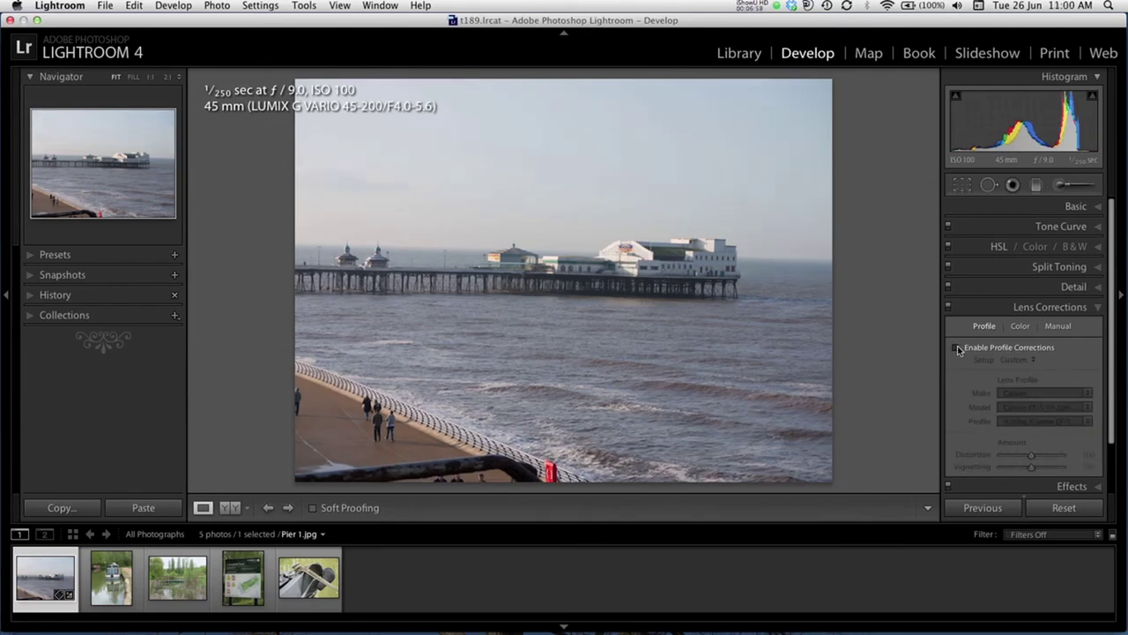
left_click(1097, 308)
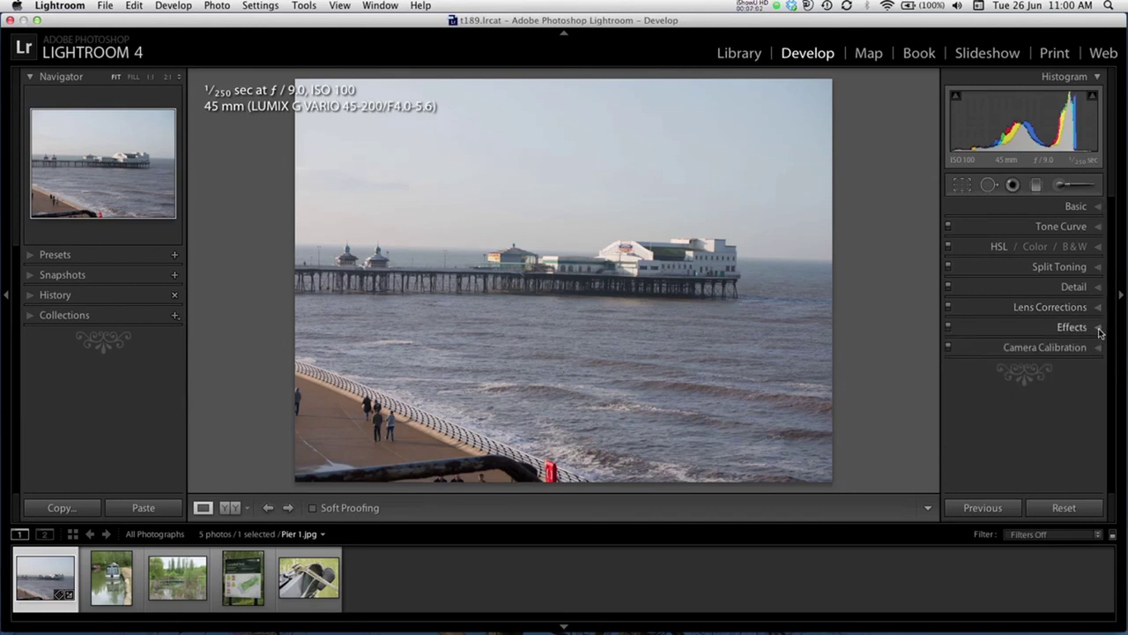
left_click(1098, 328)
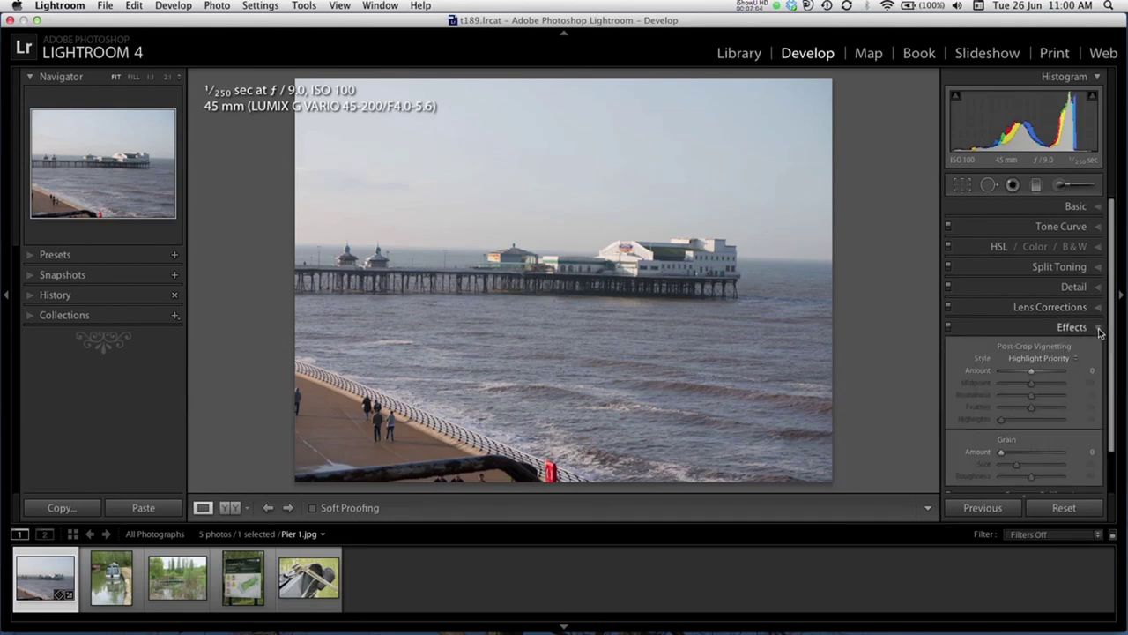
left_click(1098, 328)
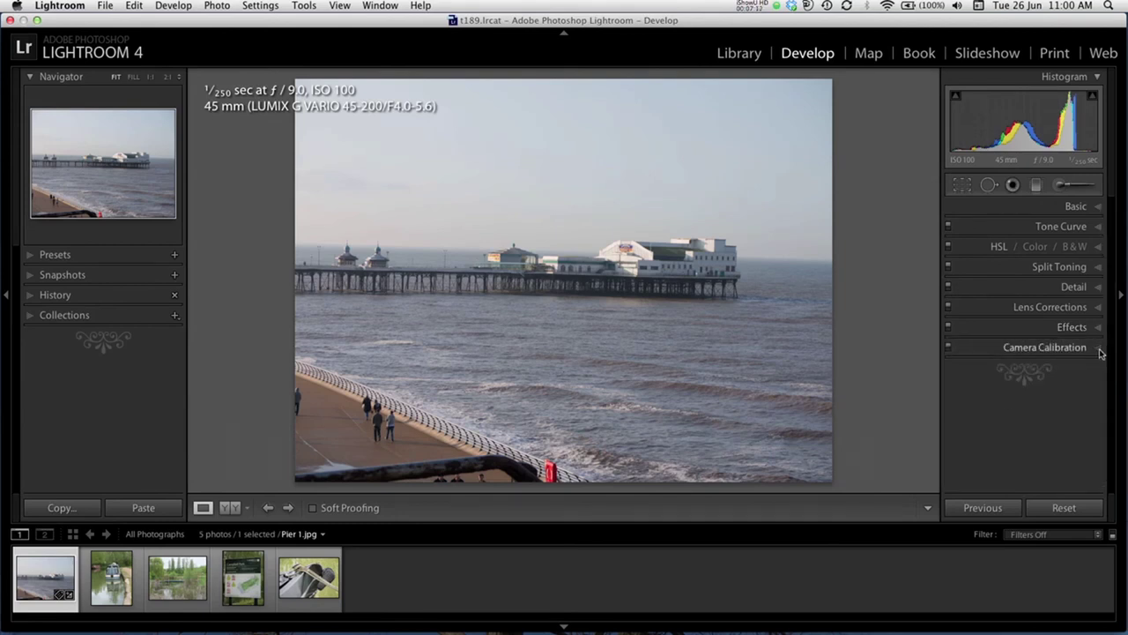
left_click(1099, 348)
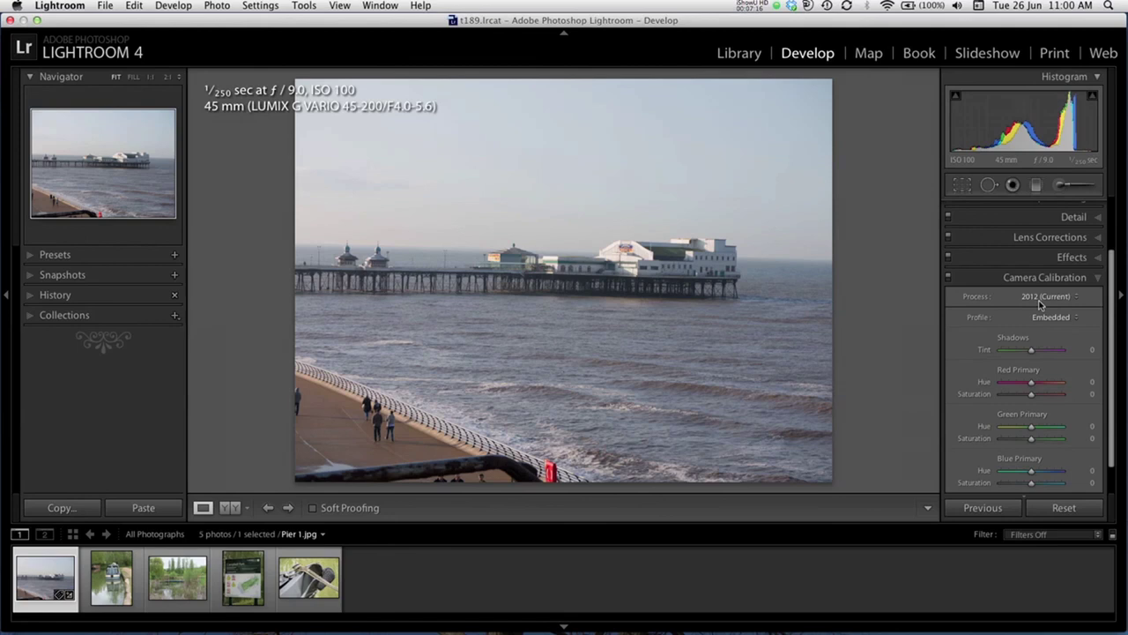
left_click(1097, 279)
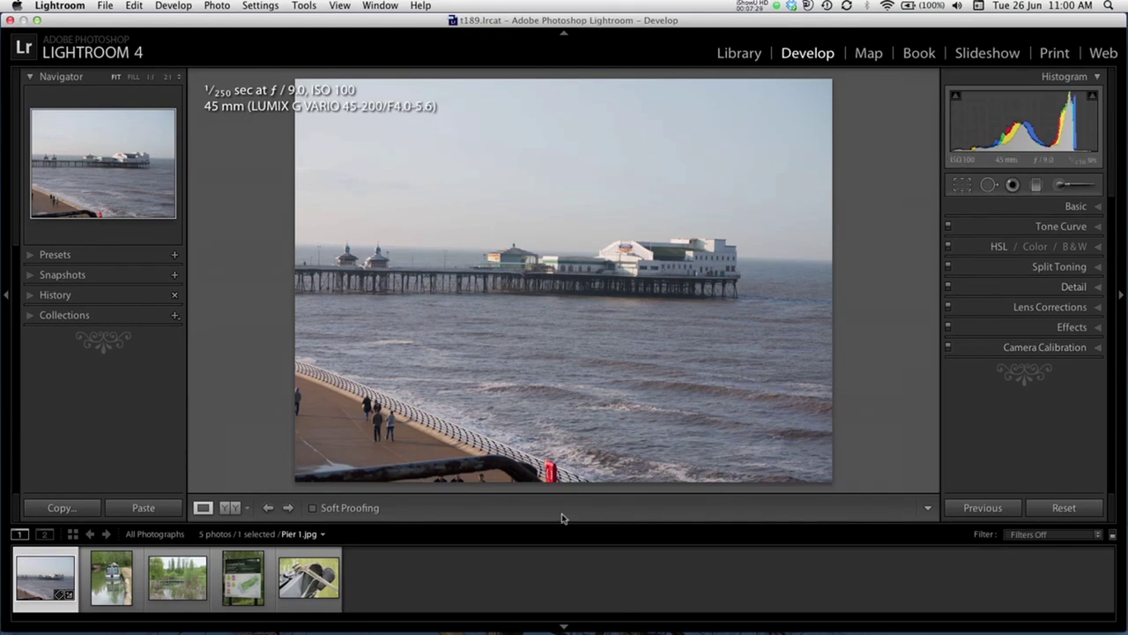
- Add the Flagging and Rating tools to the Develop toolbar
left_click(928, 509)
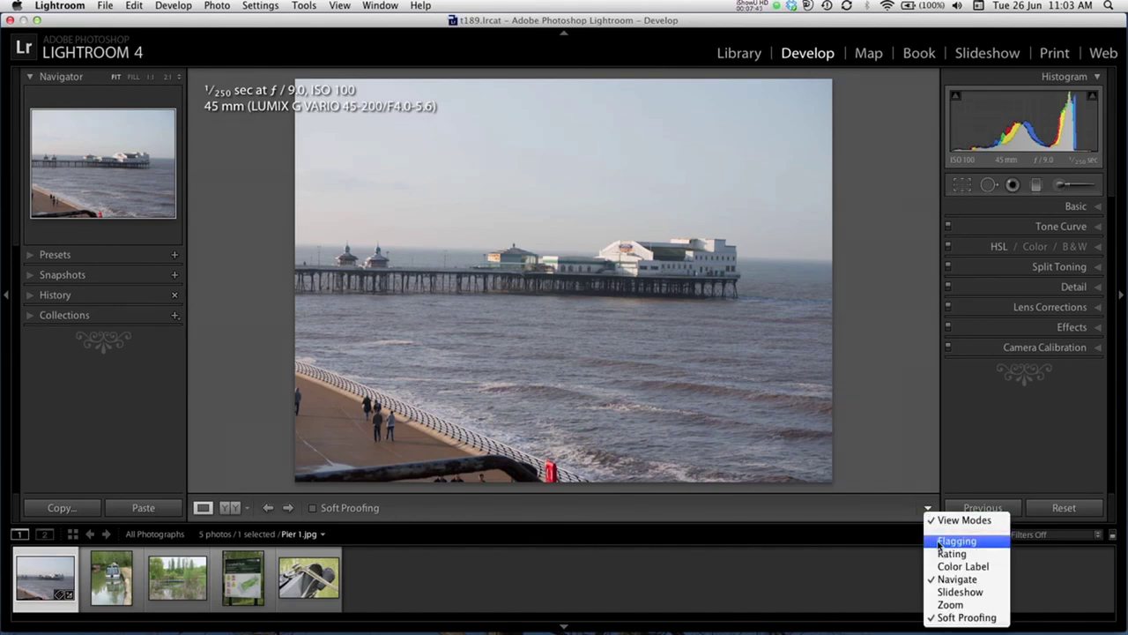
left_click(939, 541)
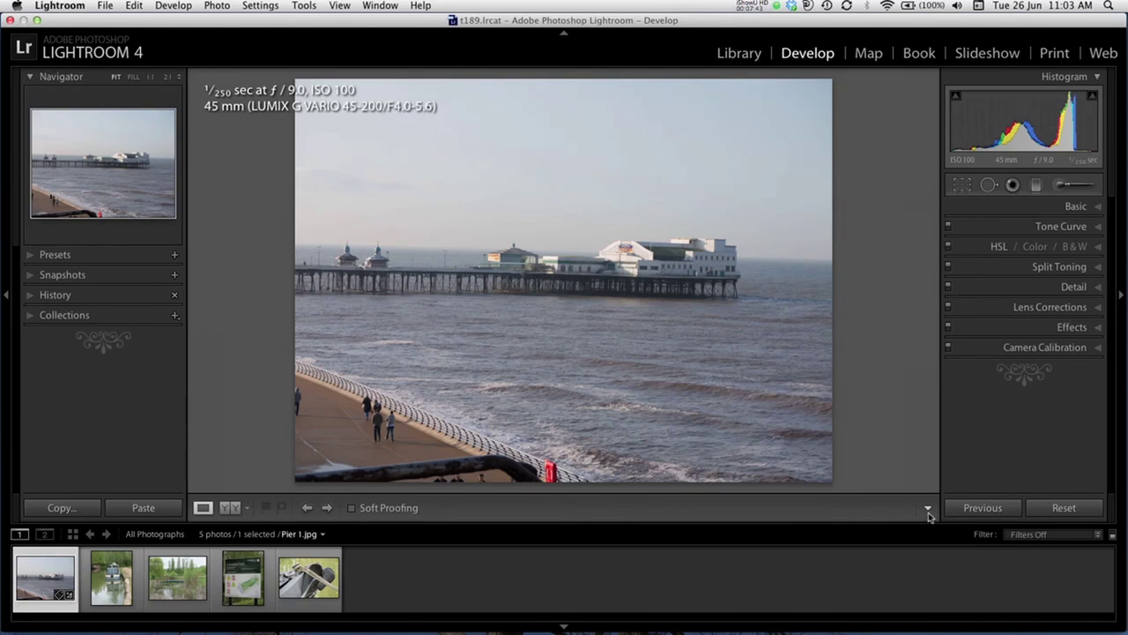
left_click(928, 509)
left_click(934, 553)
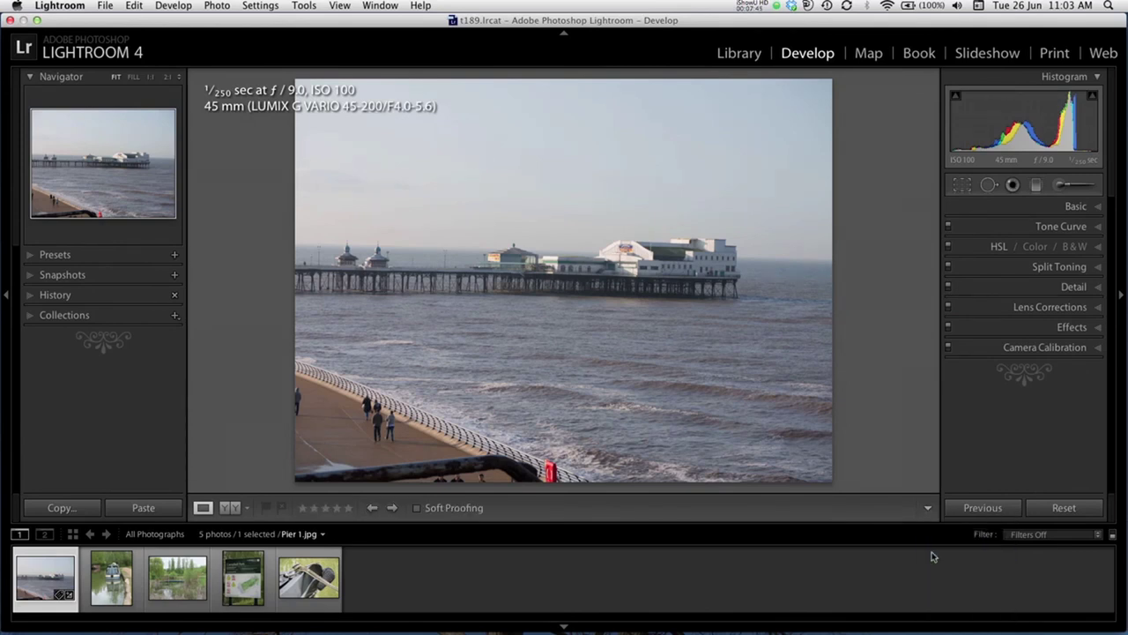